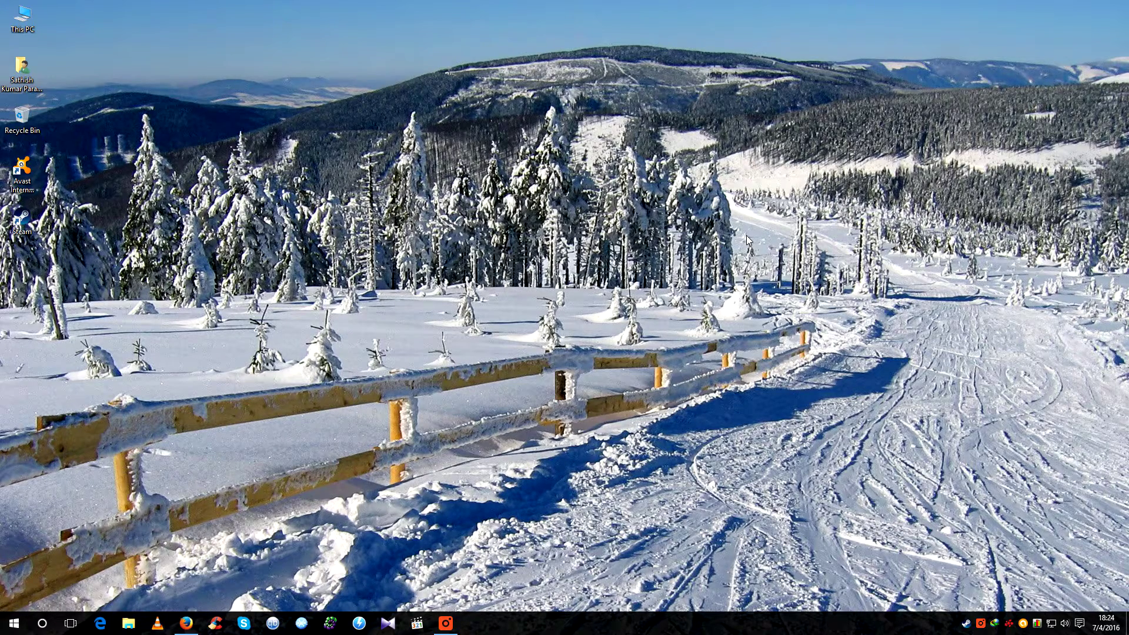
# Launch Word with 'winword' from the Run box and start a blank document.
pyautogui.press('super+r')
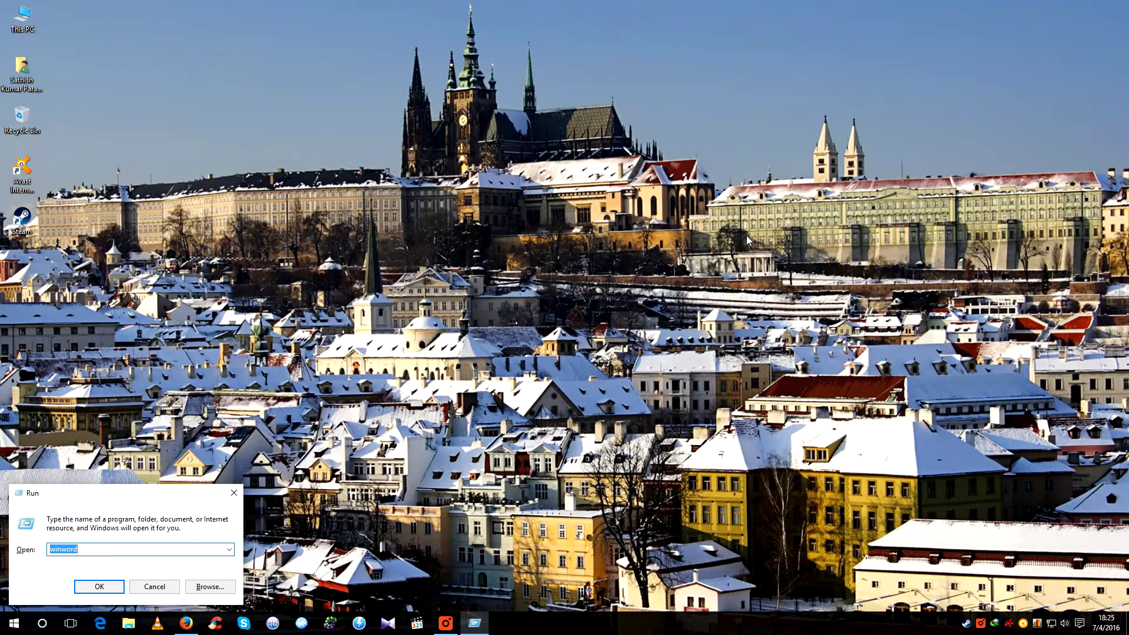
pyautogui.press('Return')
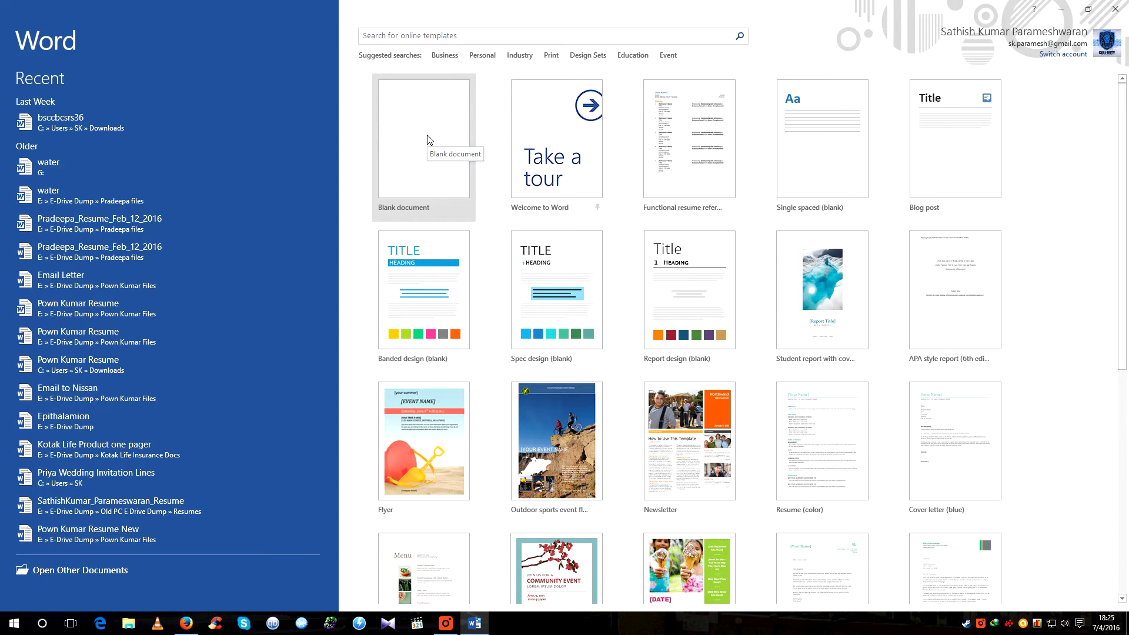
pyautogui.click(428, 140)
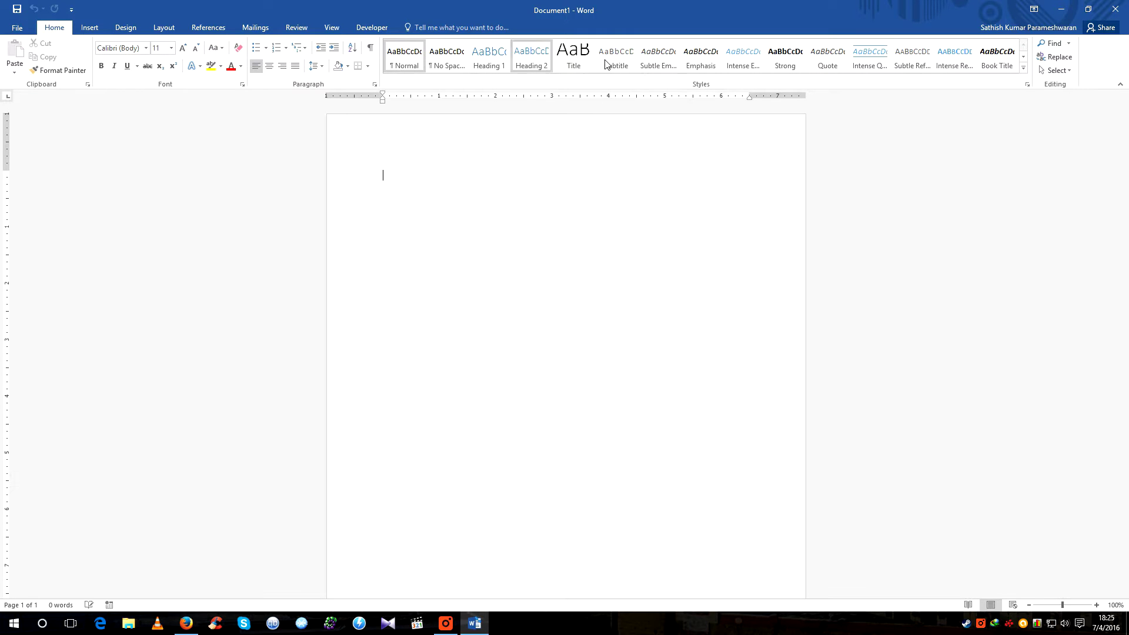
# Bring up the options menu for the Normal style in the Styles gallery.
pyautogui.rightClick(416, 69)
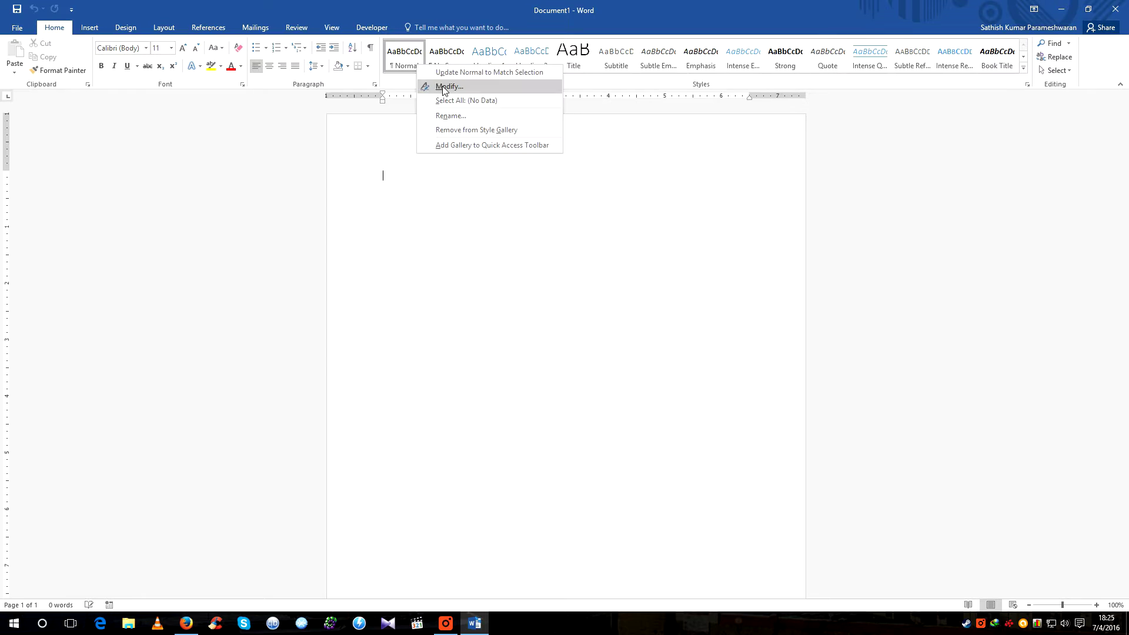
# Modify Normal to Bradley Hand ITC, size 12, for new documents based on this template.
pyautogui.click(444, 88)
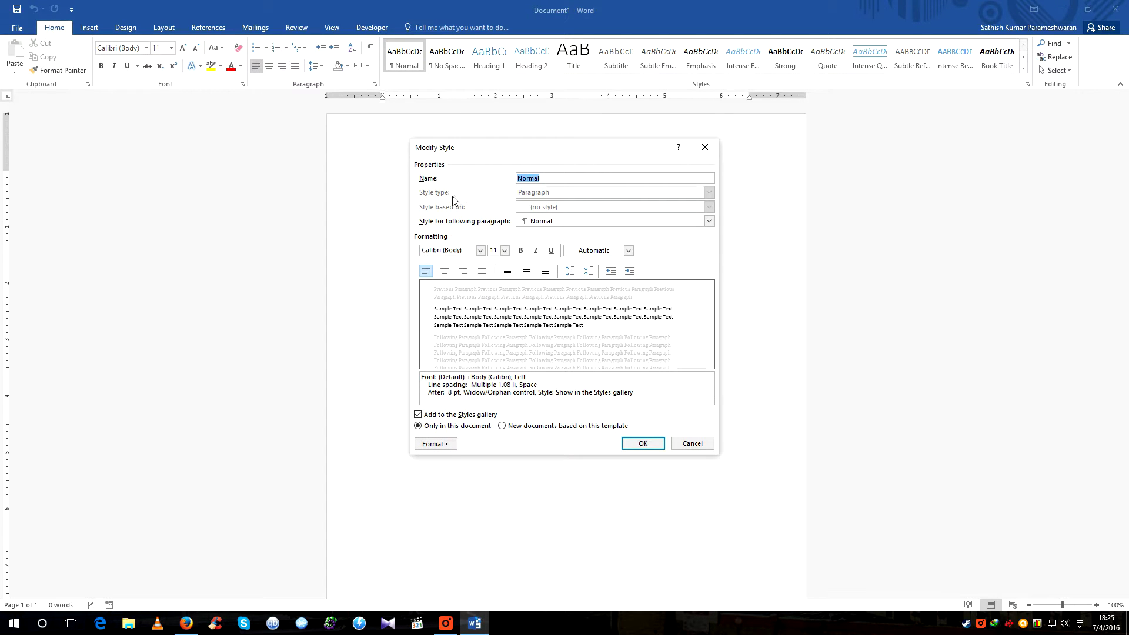
pyautogui.click(481, 251)
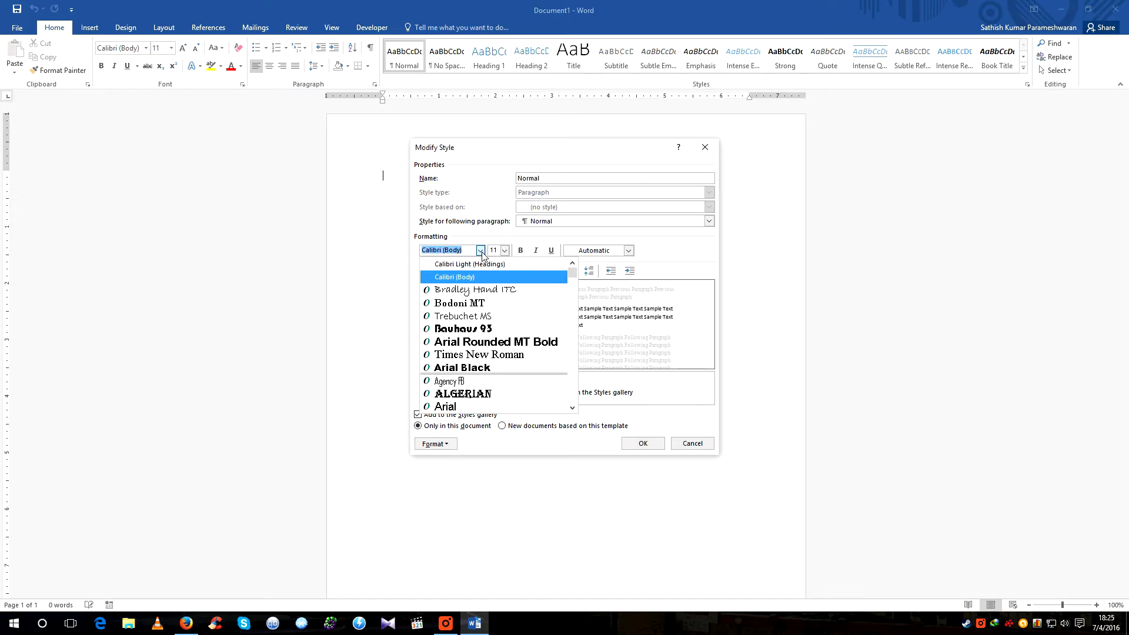
pyautogui.click(493, 294)
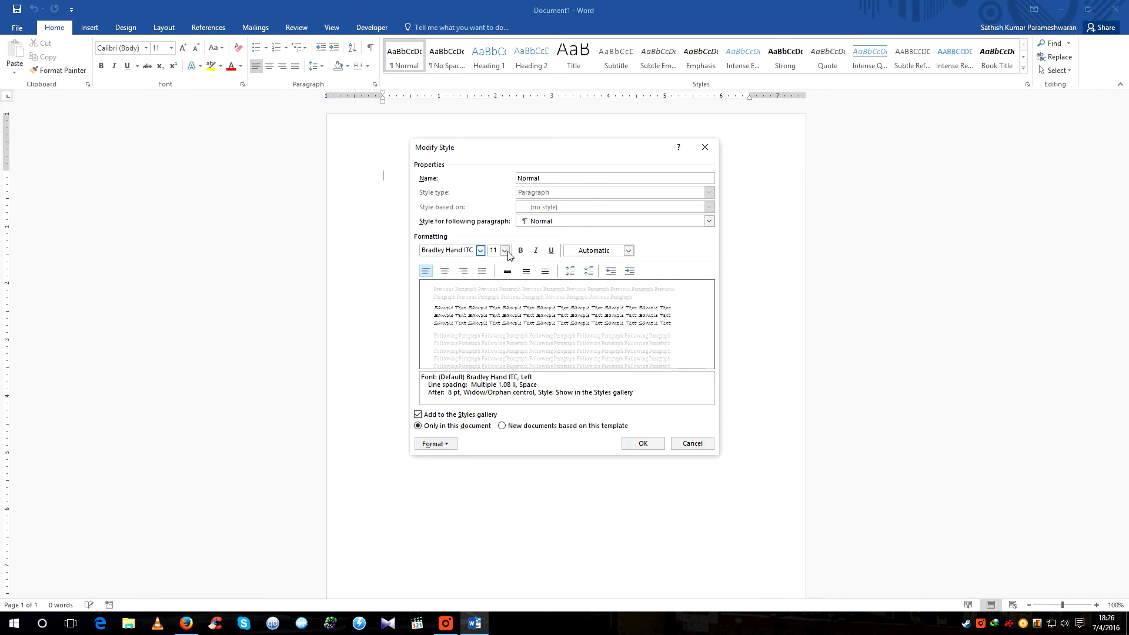
pyautogui.click(505, 252)
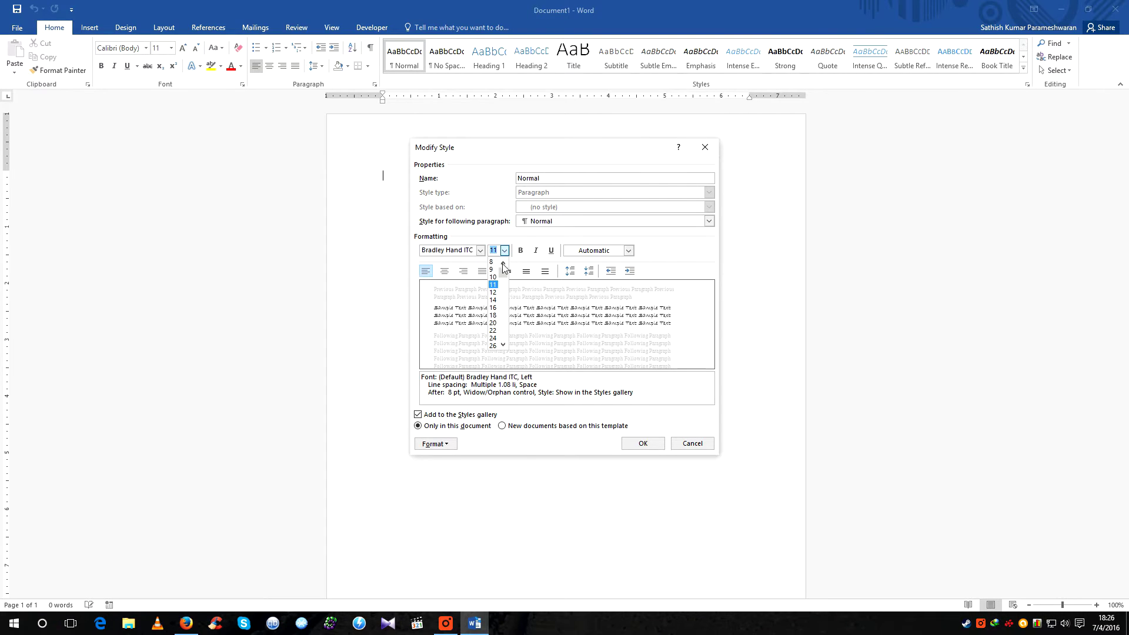
pyautogui.click(493, 293)
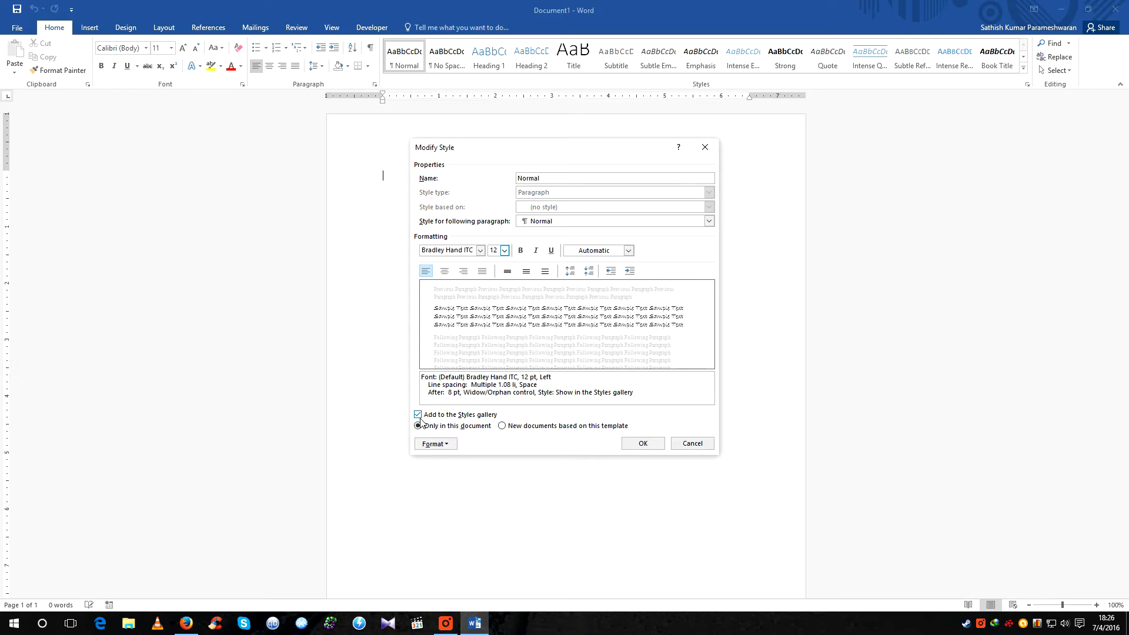
pyautogui.click(501, 426)
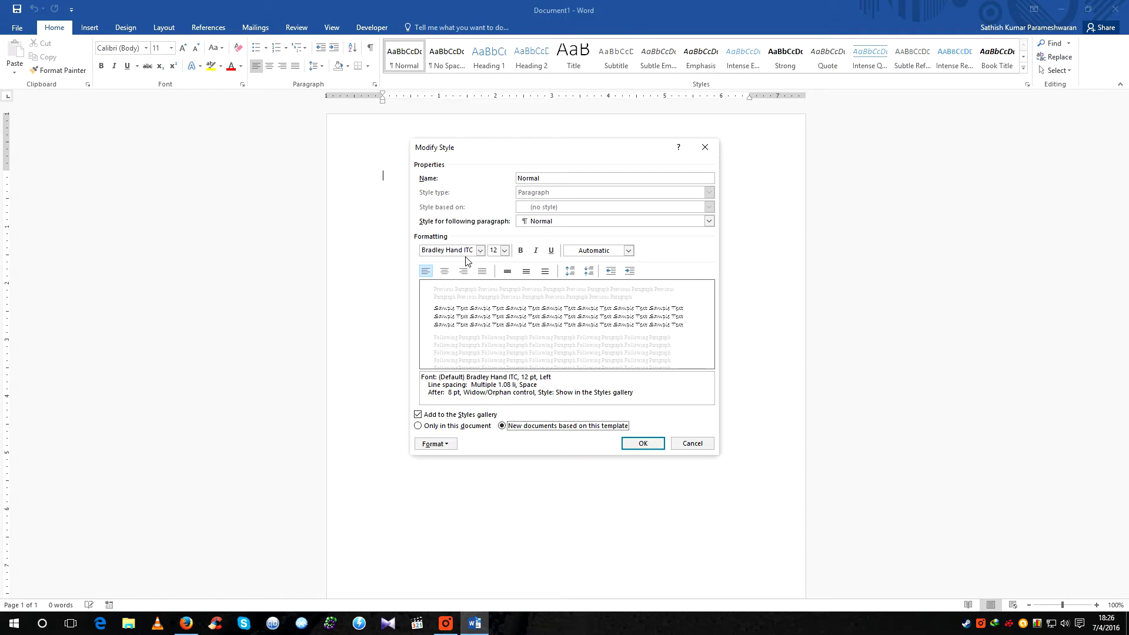
# Confirm the Bradley Hand ITC 12 pt Normal style change and close Word.
pyautogui.click(649, 447)
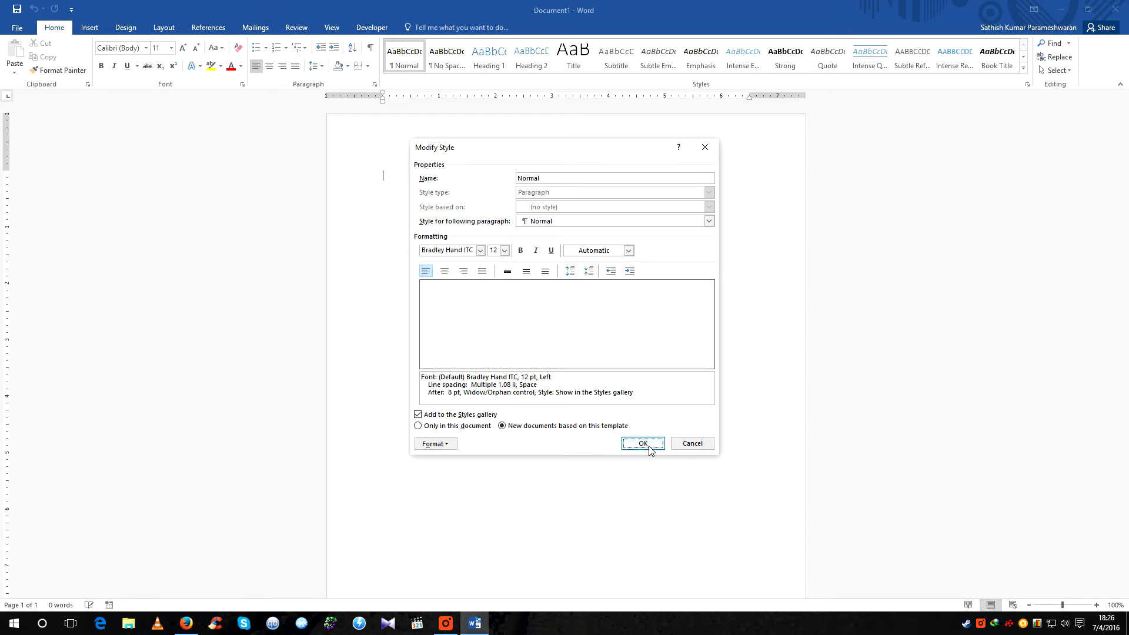
pyautogui.click(1120, 13)
# Discard the blank document without saving and relaunch Word 2016 from the Start menu.
pyautogui.click(566, 340)
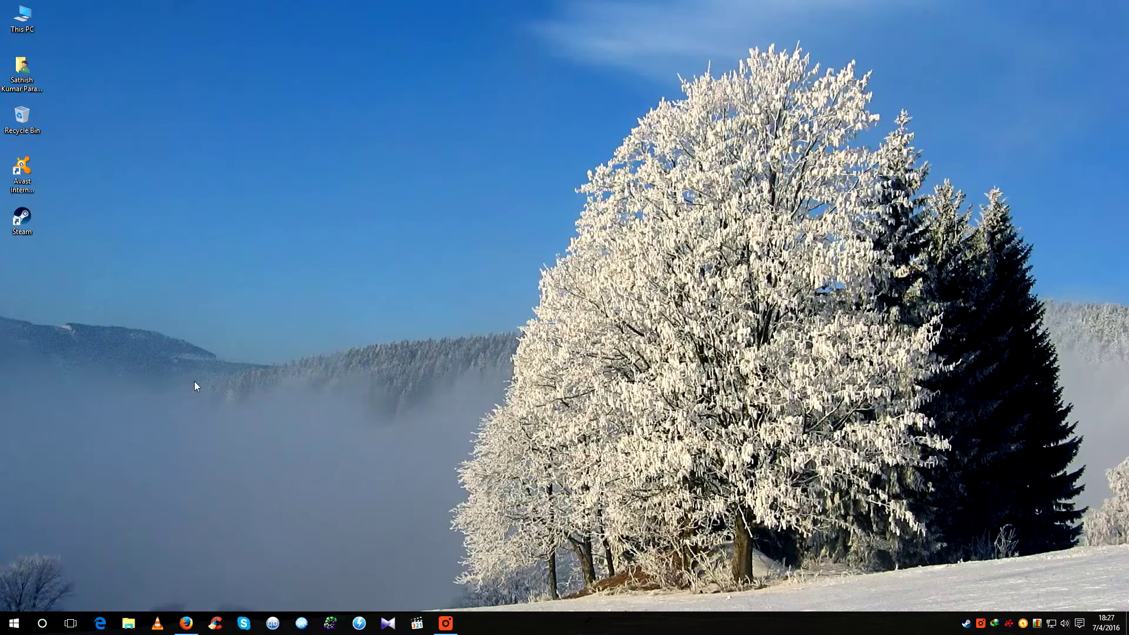
pyautogui.click(15, 622)
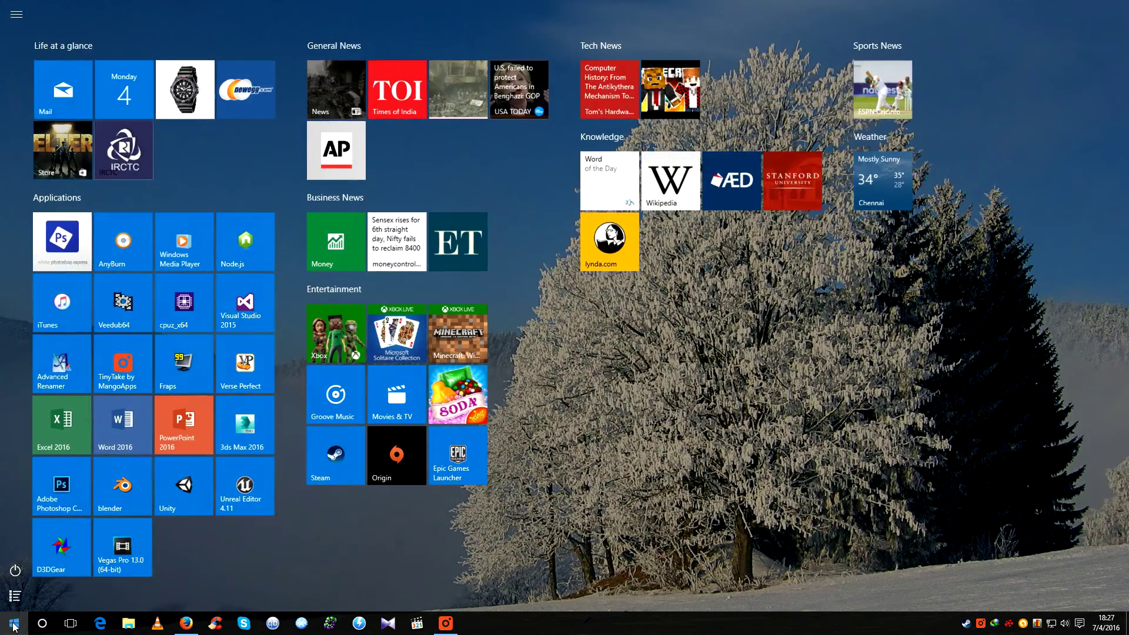
pyautogui.click(113, 432)
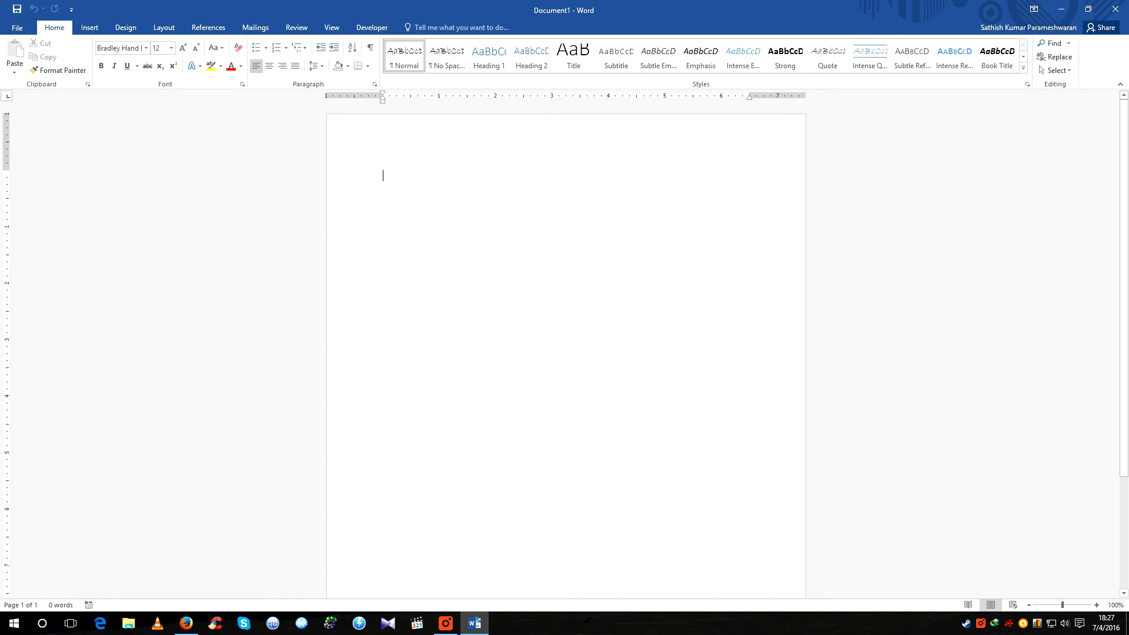
pyautogui.write('This is ')
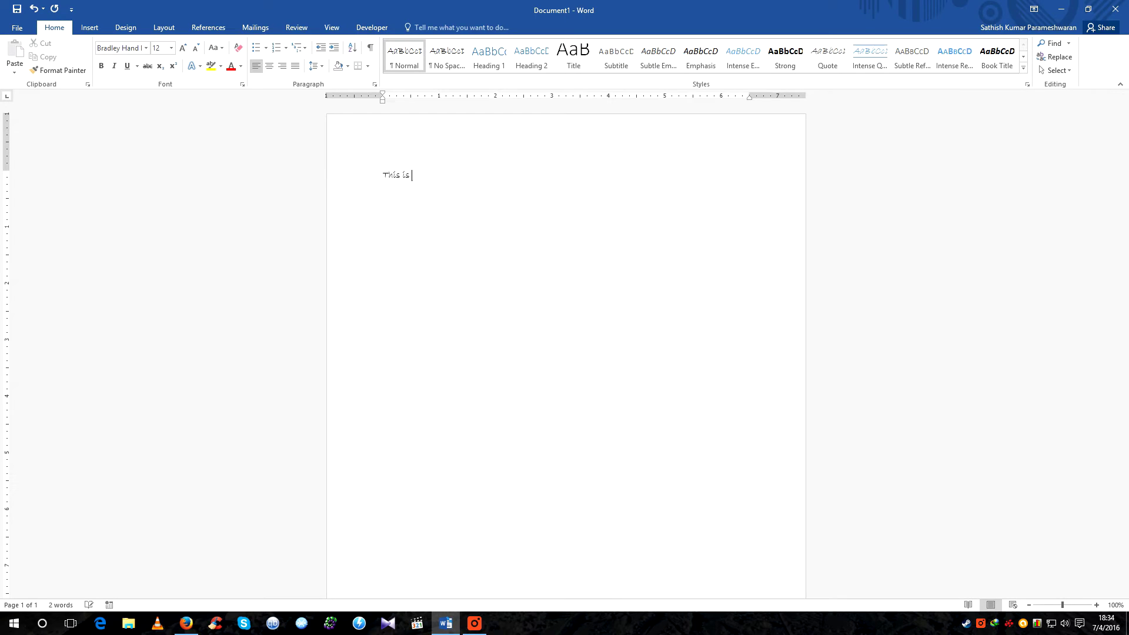
pyautogui.write('how yo')
pyautogui.write('u mak')
pyautogui.write('ethe Mic')
pyautogui.write('rosoft')
pyautogui.write(' Word ')
pyautogui.write('2016')
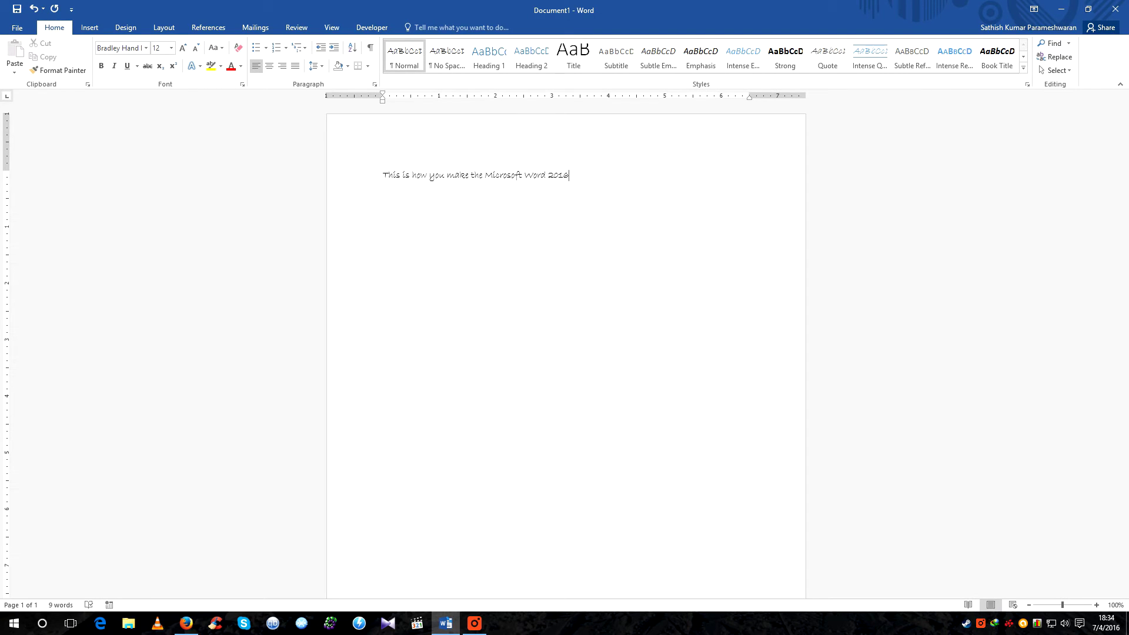
pyautogui.write(' to ')
pyautogui.write('load a new ')
pyautogui.write('blank ')
pyautogui.write('document ')
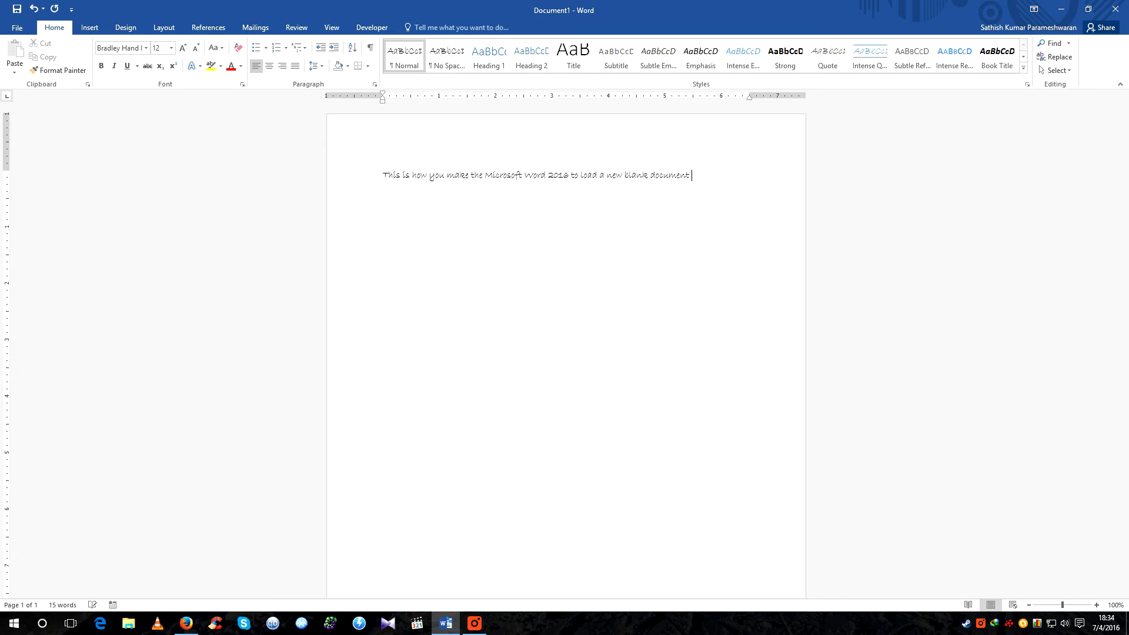
pyautogui.write('with your ')
pyautogui.write('favorite')
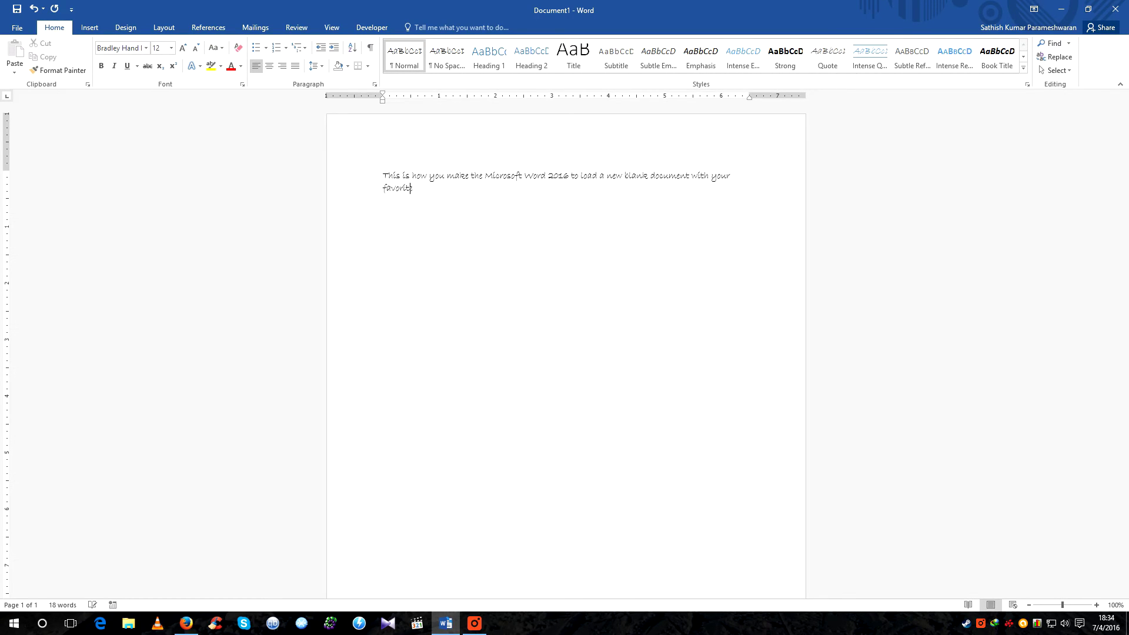
pyautogui.write('"F')
pyautogui.write('aont')
# Fix the misspelled word 'Font' in the sample sentence.
pyautogui.press('BackSpace')
pyautogui.press('BackSpace')
pyautogui.press('BackSpace')
pyautogui.press('BackSpace')
pyautogui.press('BackSpace')
pyautogui.write('ont')
pyautogui.write(' Face')
pyautogui.write('"')
pyautogui.write(' & ')
pyautogui.write('"Font Siz')
pyautogui.write('e"')
# Add 'Thanks for watching!' below the sentence, with a blank line before the farewell.
pyautogui.press('Return')
pyautogui.write('Th')
pyautogui.write('anks for watch')
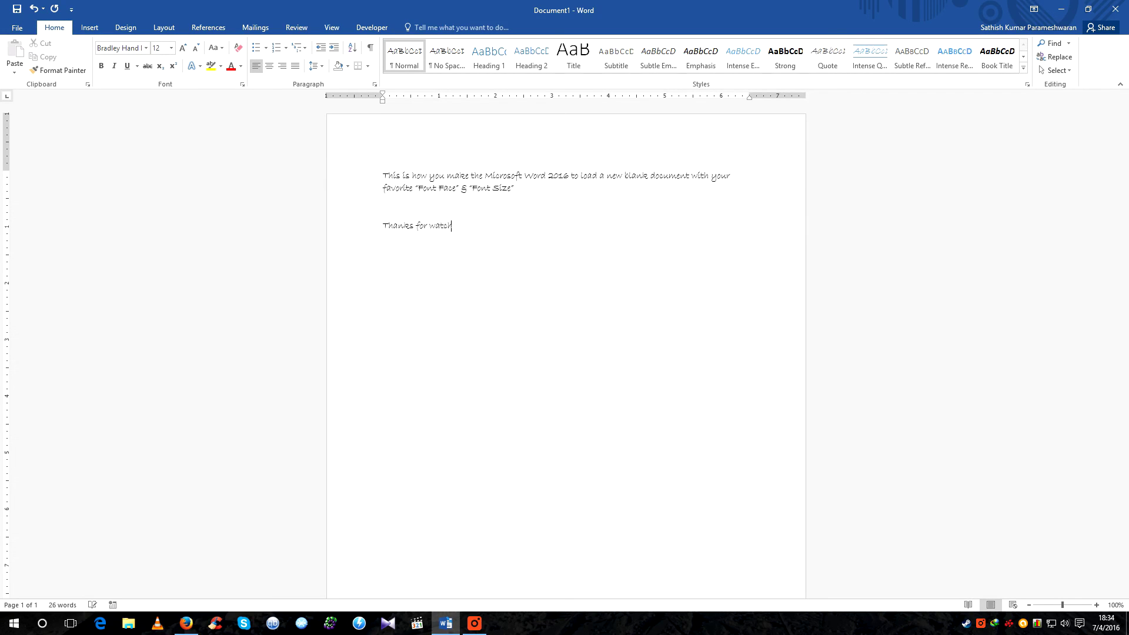
pyautogui.write('ing!')
pyautogui.press('Return')
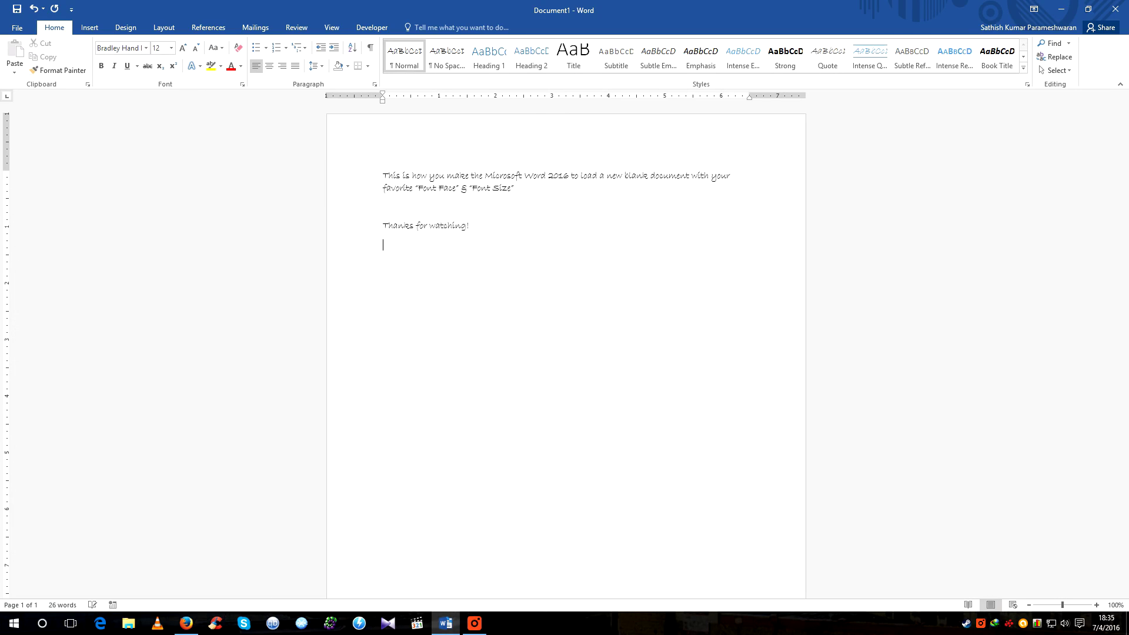
pyautogui.press('Return')
pyautogui.write('You al')
pyautogui.write('l have a great')
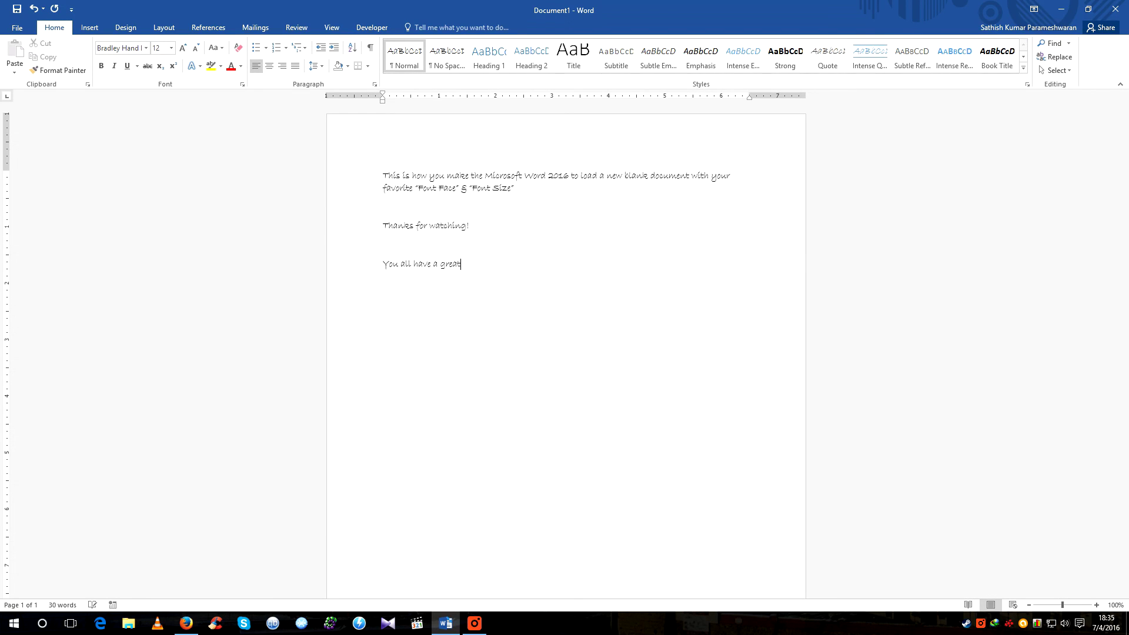